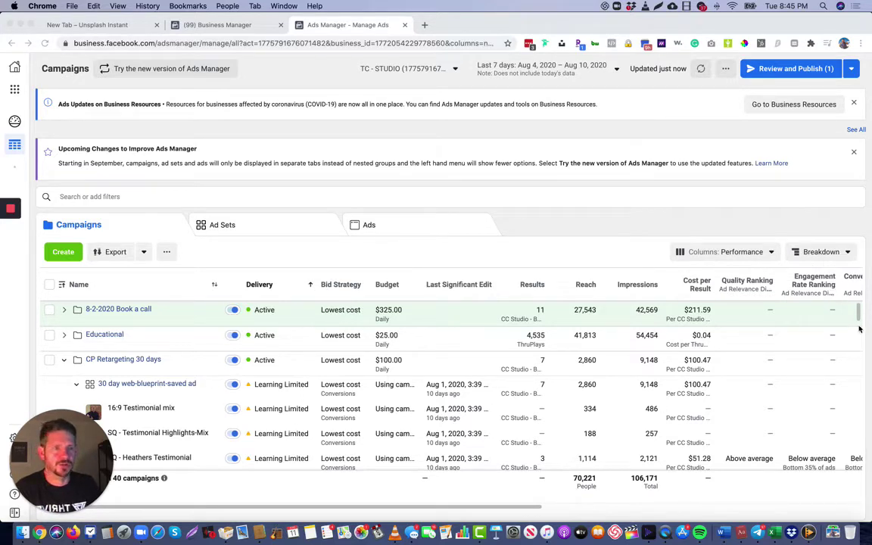
Open View Charts for the SQ - Testimonial Highlights ad: 4 booked calls, 2,448 reached, $501.39 spent.
{"action": "scroll", "coordinate": [704, 343], "scroll_direction": "down", "scroll_amount": 2}
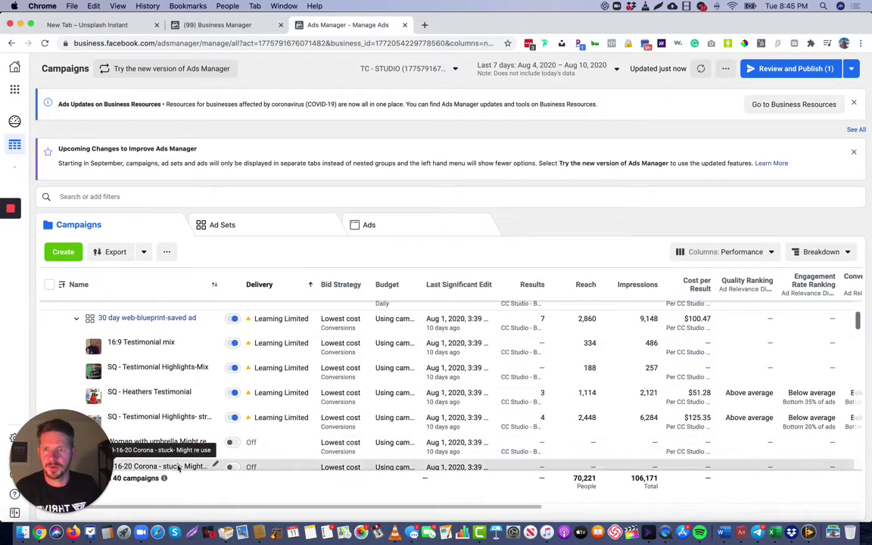
{"action": "left_click_drag", "start_coordinate": [88, 466], "coordinate": [801, 454]}
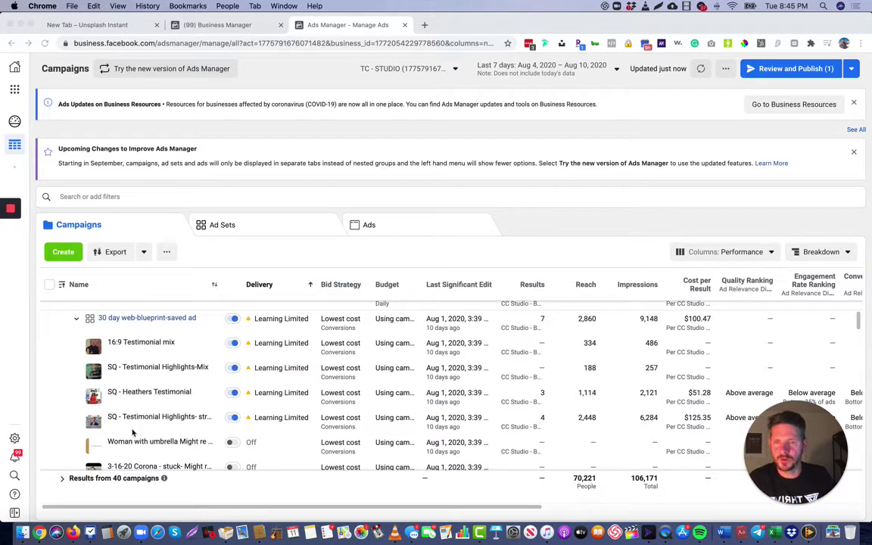
{"action": "mouse_move", "coordinate": [140, 430]}
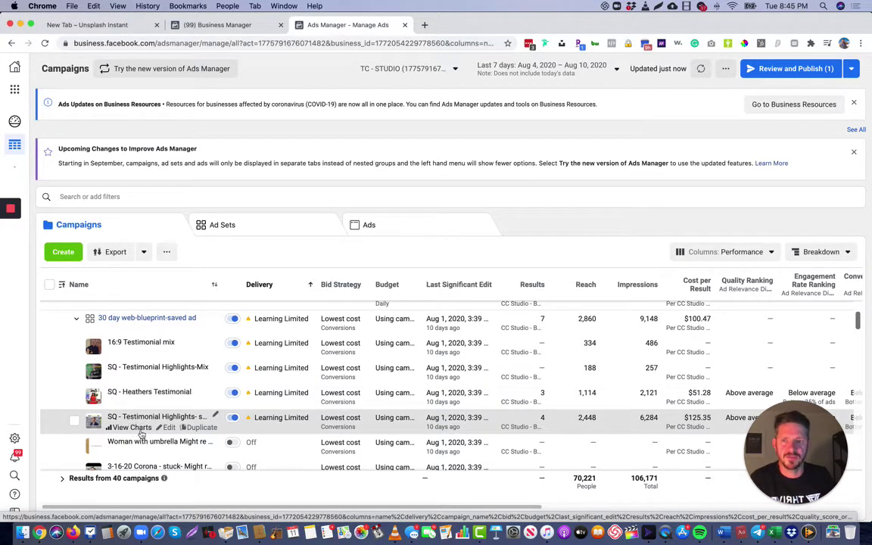
{"action": "left_click", "coordinate": [133, 428]}
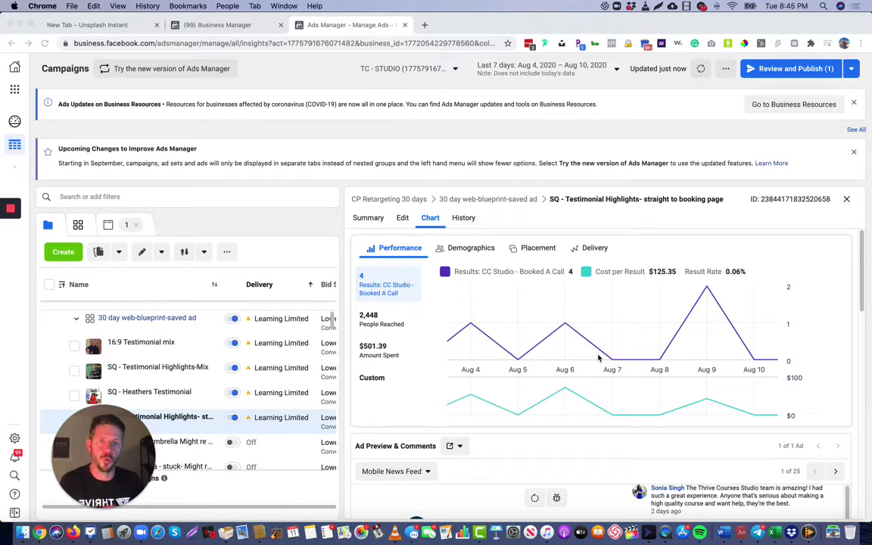
Scroll the insights panel to the Mobile News Feed preview and its 25 comments.
{"action": "scroll", "coordinate": [598, 358], "scroll_direction": "down", "scroll_amount": 1}
{"action": "scroll", "coordinate": [598, 358], "scroll_direction": "down", "scroll_amount": 2}
{"action": "scroll", "coordinate": [598, 359], "scroll_direction": "down", "scroll_amount": 2}
{"action": "scroll", "coordinate": [598, 358], "scroll_direction": "down", "scroll_amount": 2}
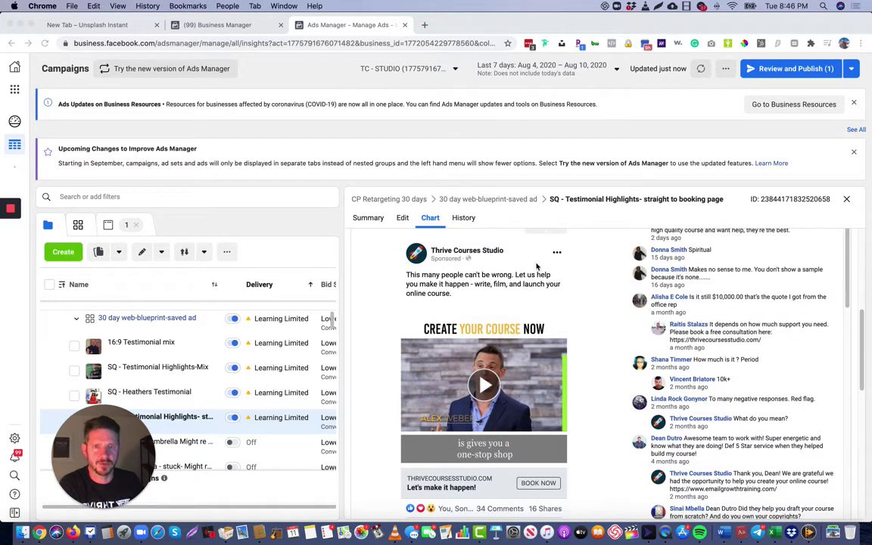
{"action": "scroll", "coordinate": [796, 413], "scroll_direction": "up", "scroll_amount": 2}
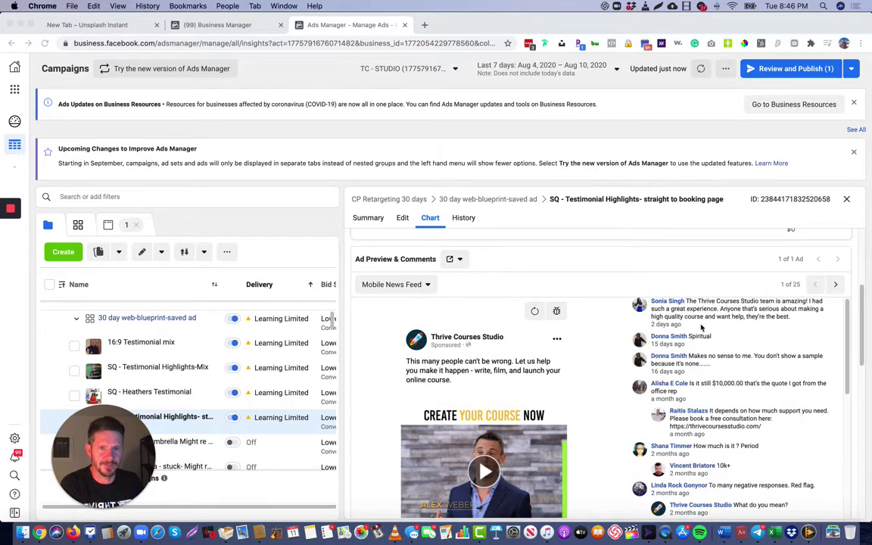
{"action": "scroll", "coordinate": [632, 295], "scroll_direction": "up", "scroll_amount": 1}
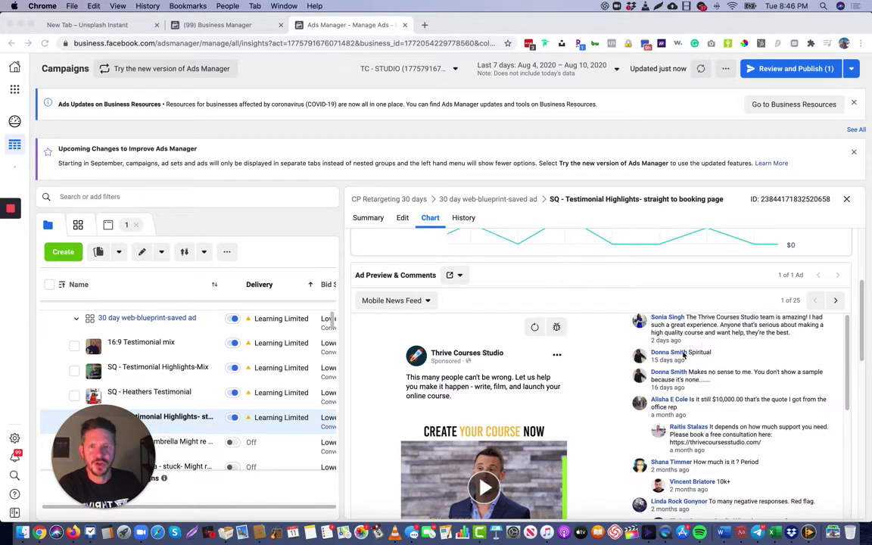
From the Ad Preview & Comments share menu, open Facebook Post with Comments in a new tab.
{"action": "left_click", "coordinate": [427, 302]}
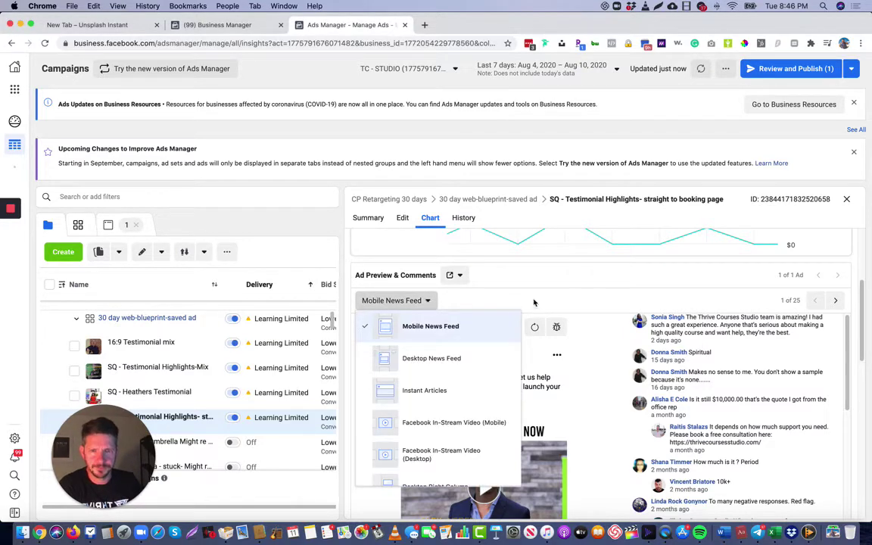
{"action": "left_click", "coordinate": [483, 271]}
{"action": "scroll", "coordinate": [523, 263], "scroll_direction": "up", "scroll_amount": 3}
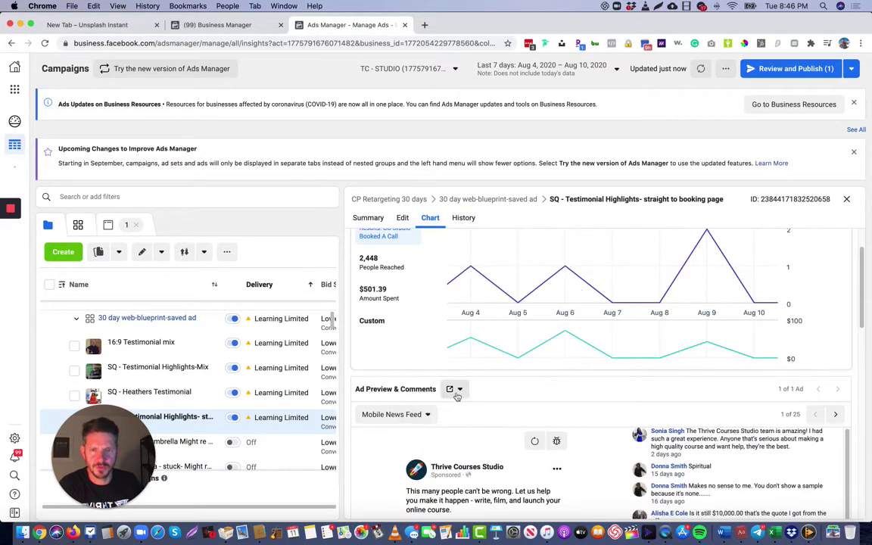
{"action": "left_click", "coordinate": [461, 390]}
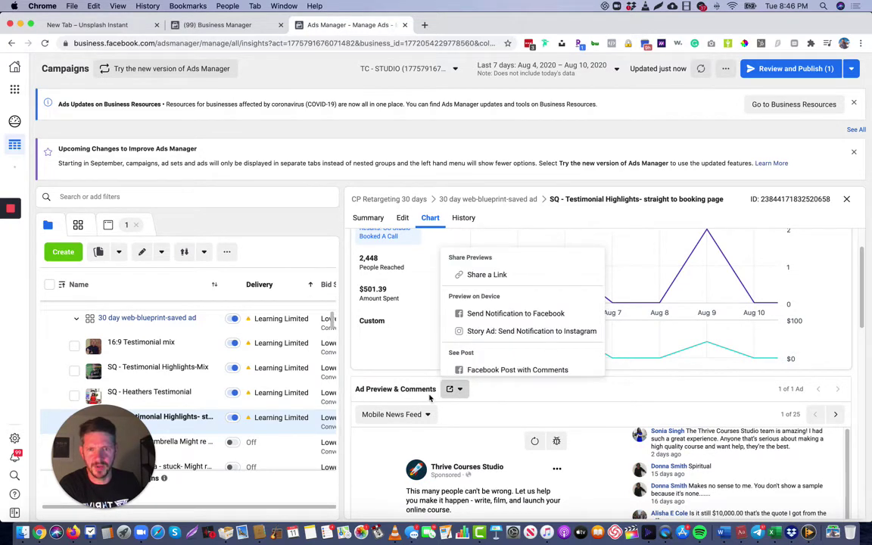
{"action": "scroll", "coordinate": [502, 344], "scroll_direction": "down", "scroll_amount": 1}
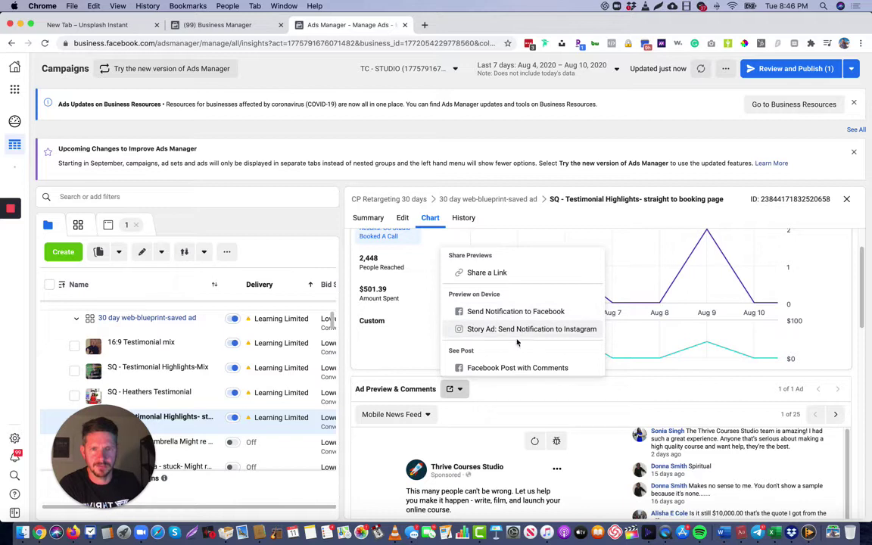
{"action": "scroll", "coordinate": [522, 336], "scroll_direction": "down", "scroll_amount": 3}
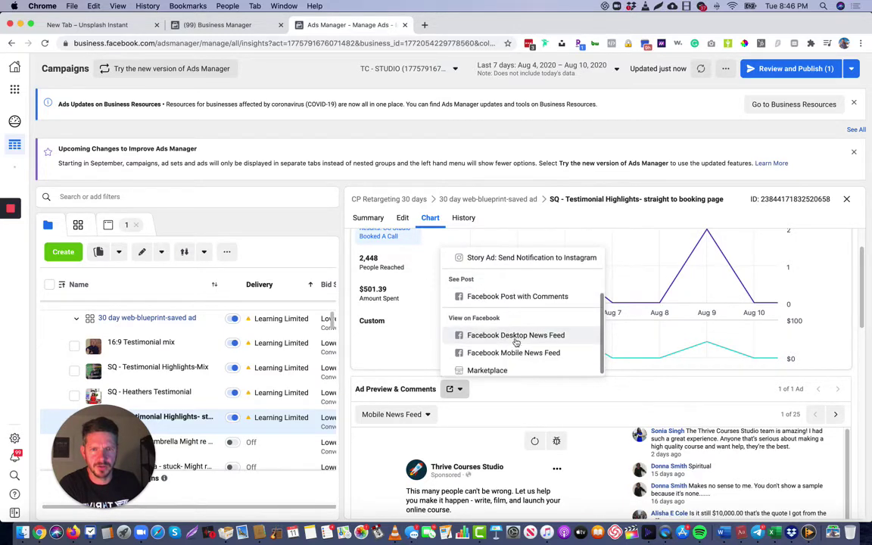
{"action": "scroll", "coordinate": [492, 364], "scroll_direction": "down", "scroll_amount": 1}
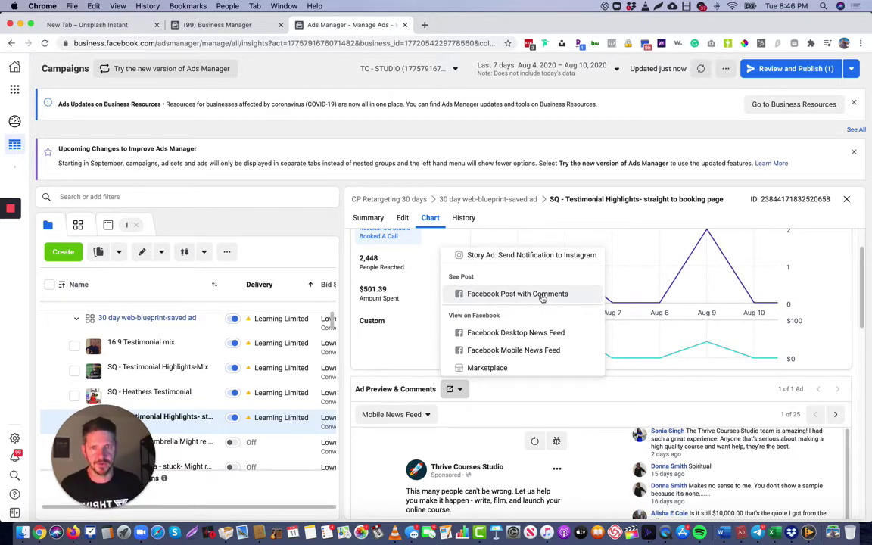
{"action": "left_click", "coordinate": [542, 295]}
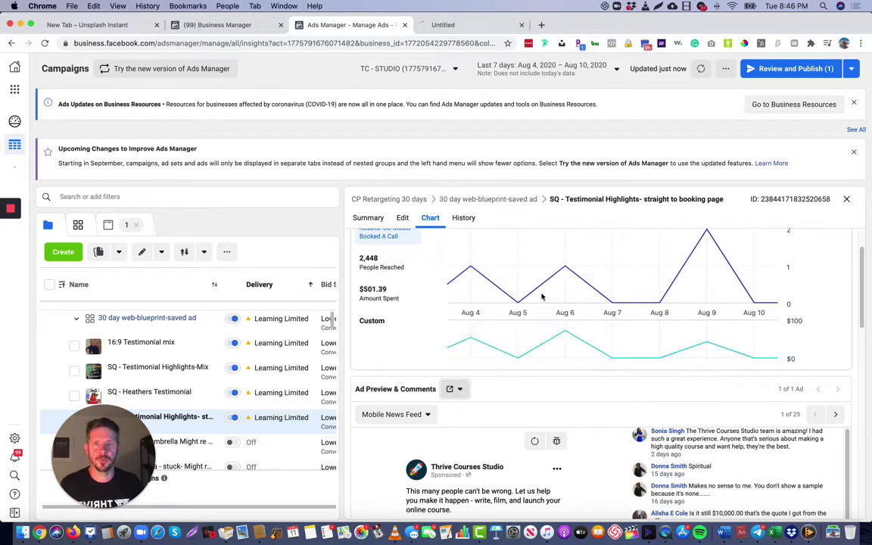
Post a 'Thank you so much' reply to the first commenter by first name, raising comments to 35.
{"action": "left_click", "coordinate": [458, 25]}
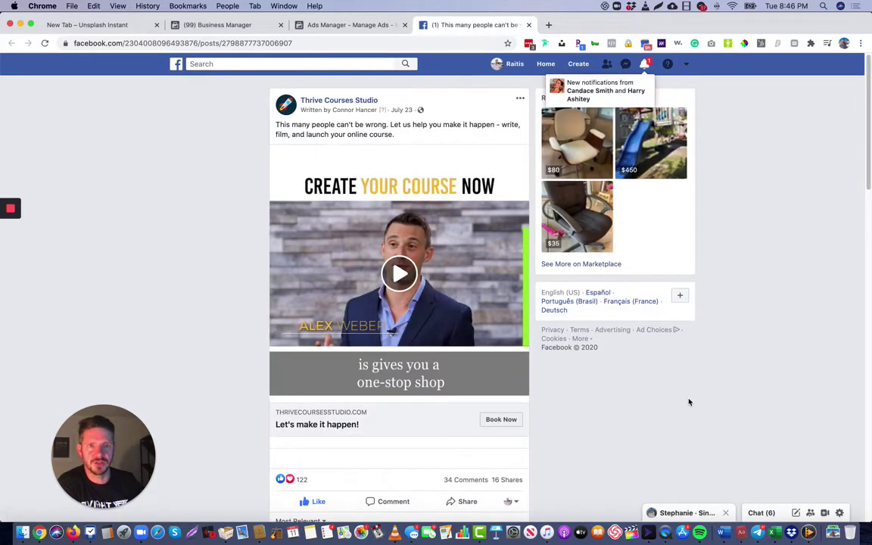
{"action": "scroll", "coordinate": [433, 379], "scroll_direction": "down", "scroll_amount": 5}
{"action": "scroll", "coordinate": [433, 376], "scroll_direction": "down", "scroll_amount": 3}
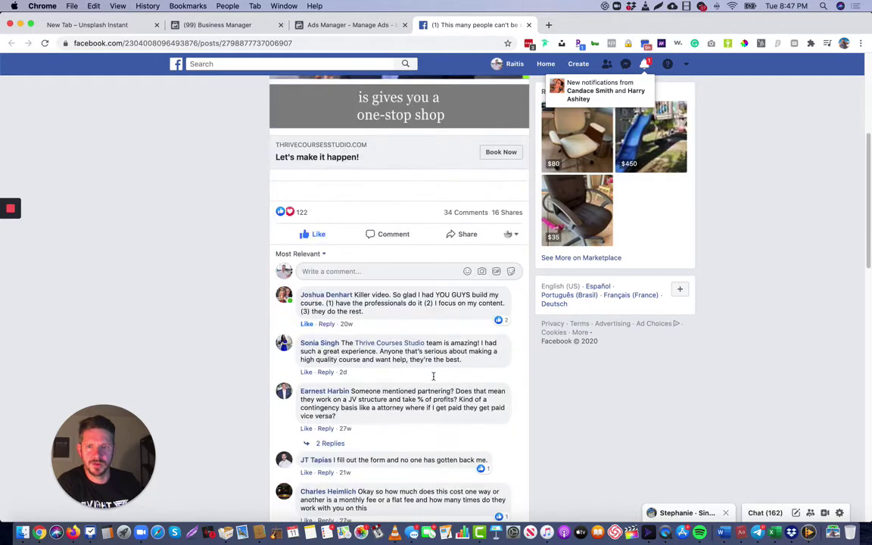
{"action": "left_click", "coordinate": [332, 324]}
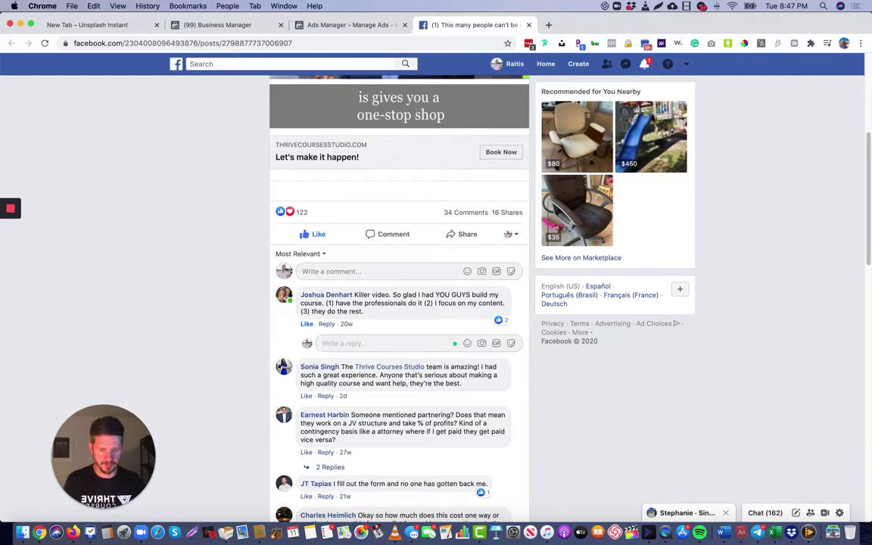
{"action": "type", "text": "Thank you so "}
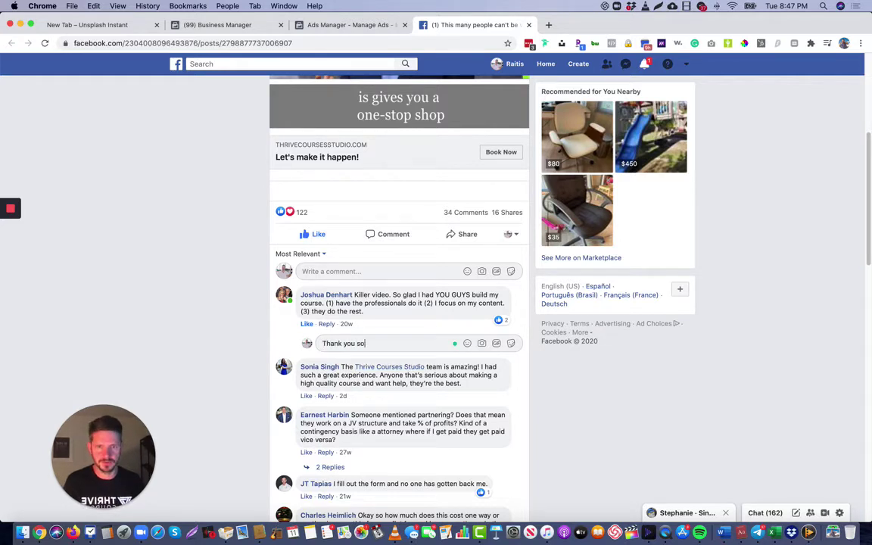
{"action": "type", "text": "much "}
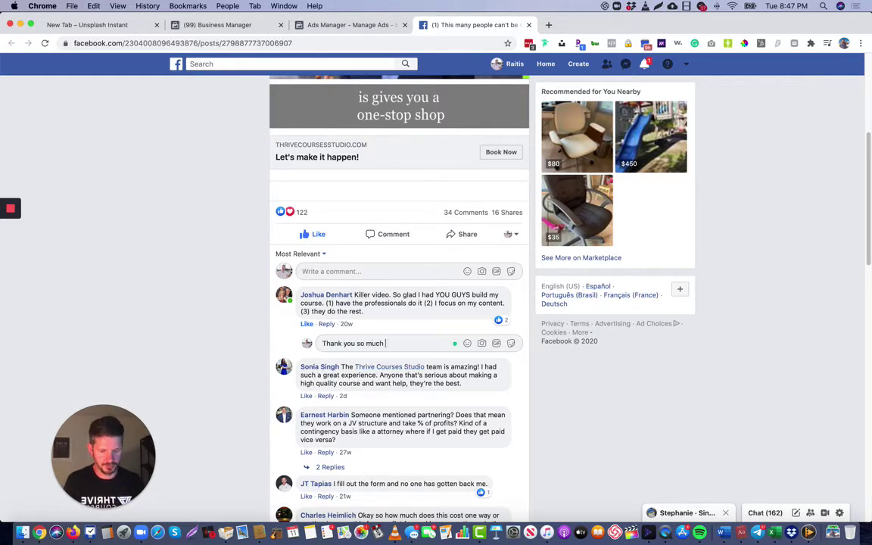
{"action": "type", "text": "Josh!"}
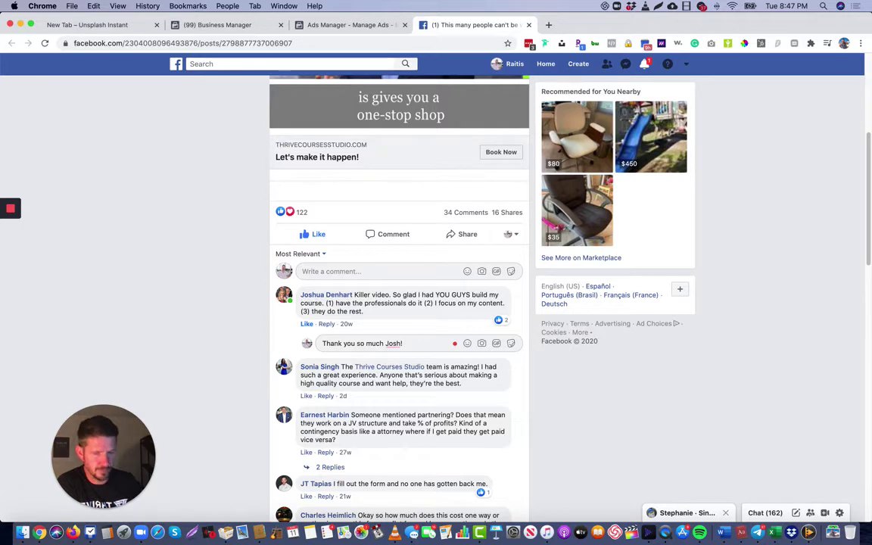
{"action": "key", "text": "Return"}
{"action": "mouse_move", "coordinate": [402, 419]}
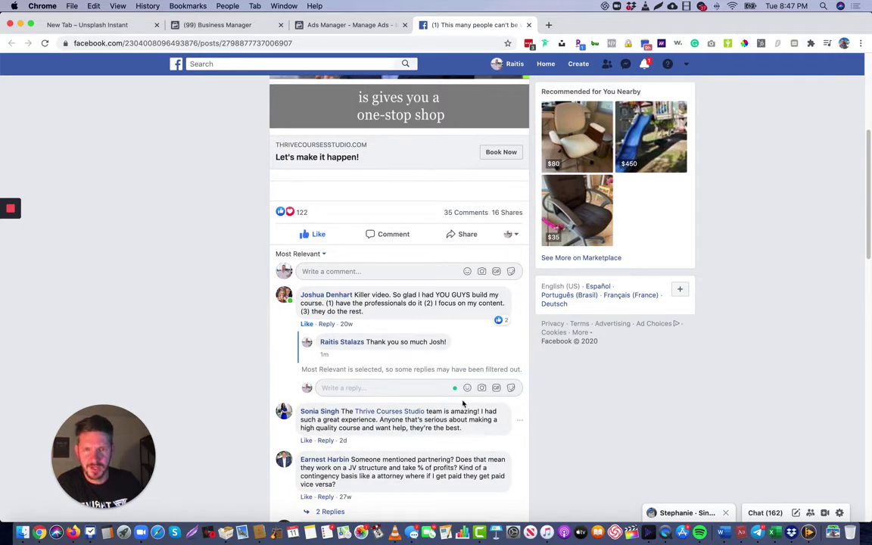
Post a 'You are the best' reply to the second comment, tagging its author, raising comments to 36.
{"action": "scroll", "coordinate": [464, 404], "scroll_direction": "down", "scroll_amount": 2}
{"action": "scroll", "coordinate": [424, 379], "scroll_direction": "down", "scroll_amount": 1}
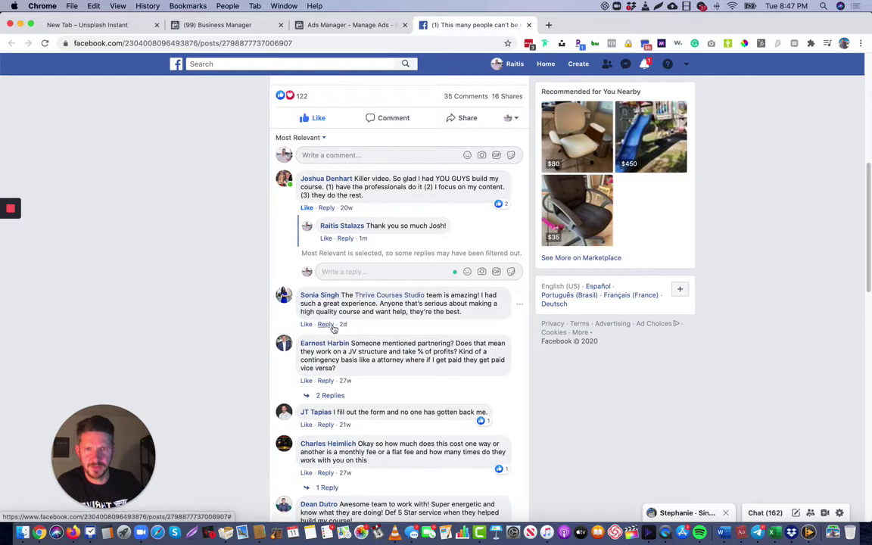
{"action": "left_click", "coordinate": [332, 326]}
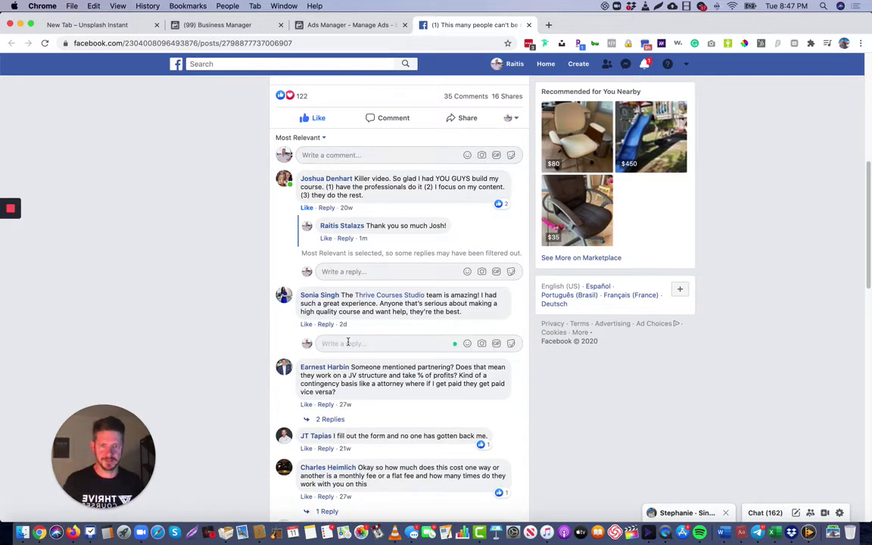
{"action": "type", "text": "You are the "}
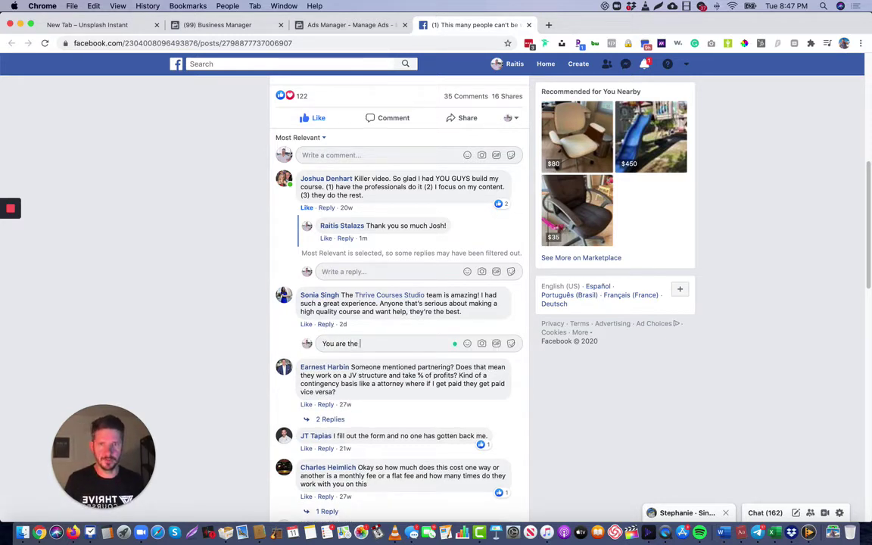
{"action": "type", "text": "best"}
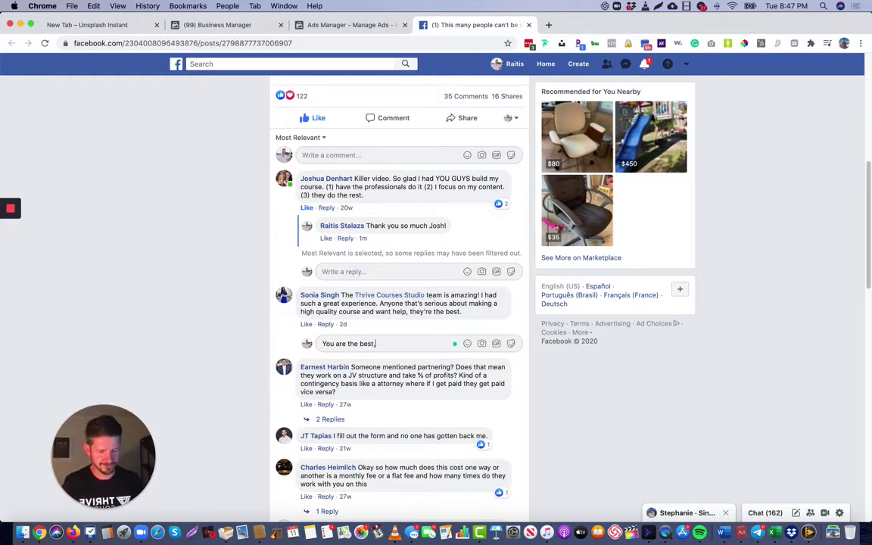
{"action": "type", "text": ", Sonia"}
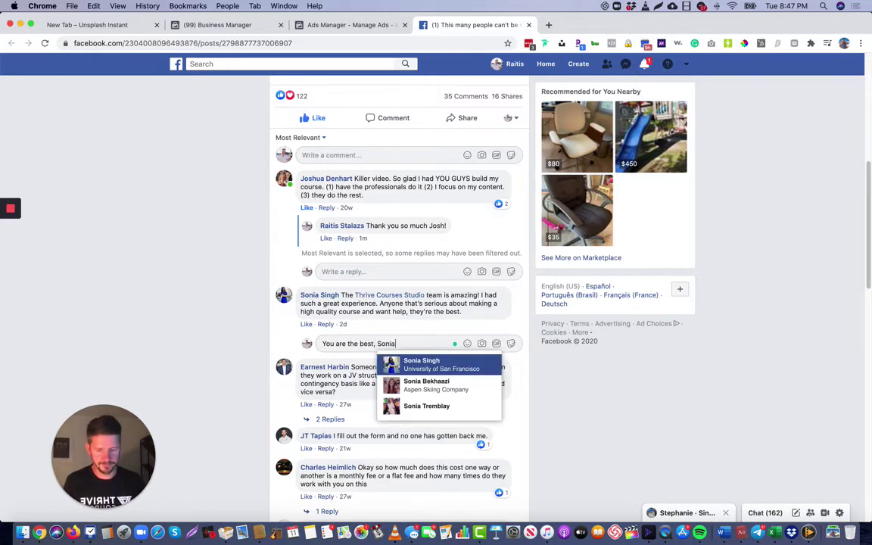
{"action": "type", "text": "!"}
{"action": "key", "text": "BackSpace"}
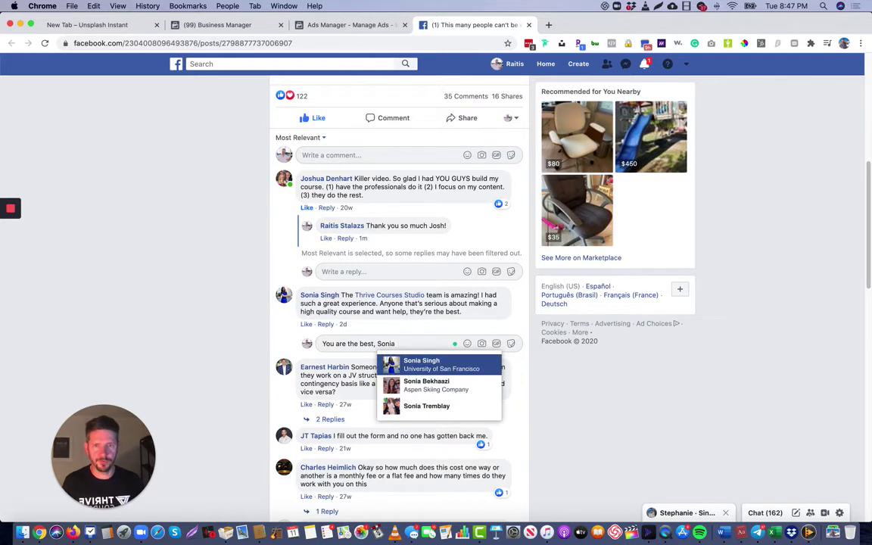
{"action": "key", "text": "Return"}
{"action": "key", "text": "BackSpace"}
{"action": "type", "text": "!"}
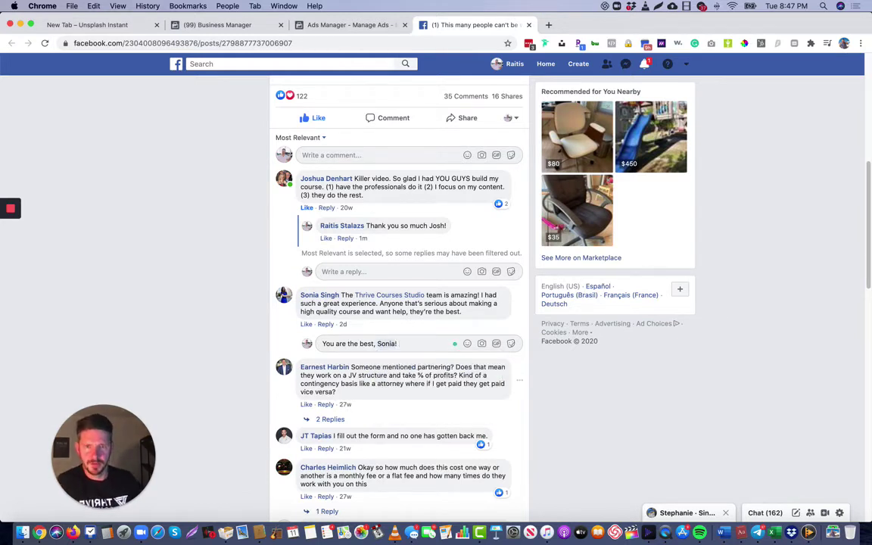
{"action": "key", "text": "Return"}
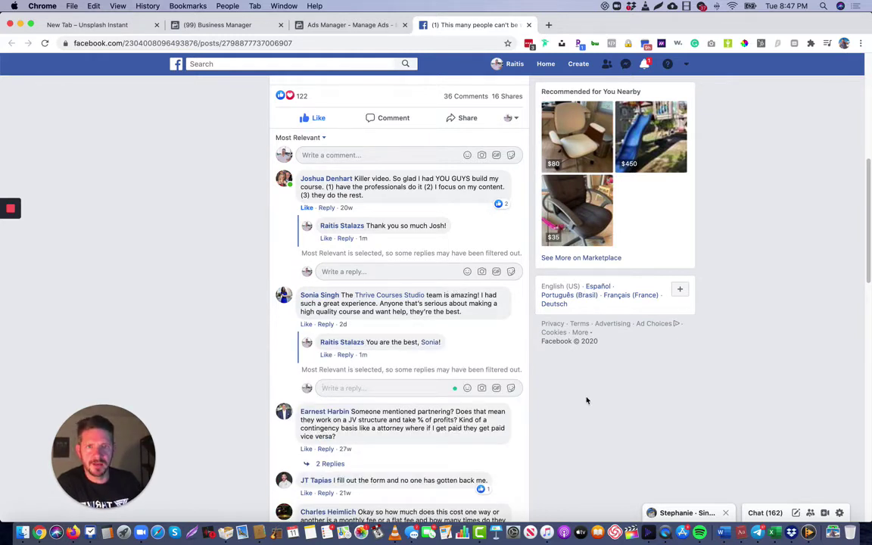
{"action": "left_click", "coordinate": [520, 305]}
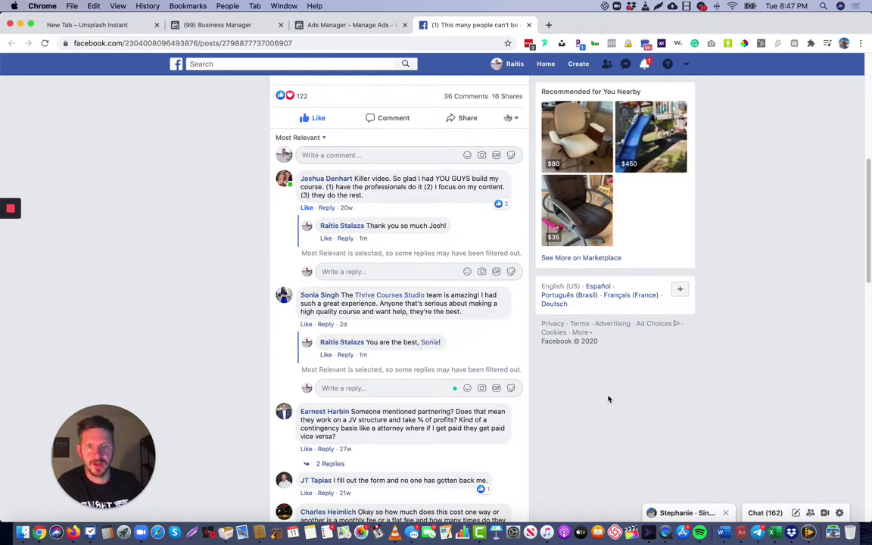
{"action": "scroll", "coordinate": [437, 353], "scroll_direction": "down", "scroll_amount": 1}
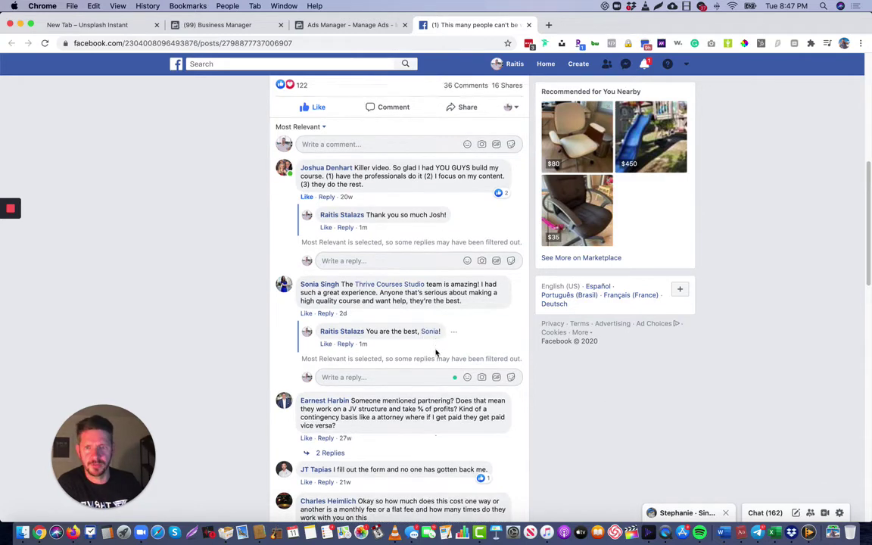
{"action": "scroll", "coordinate": [437, 353], "scroll_direction": "down", "scroll_amount": 3}
{"action": "scroll", "coordinate": [435, 349], "scroll_direction": "down", "scroll_amount": 1}
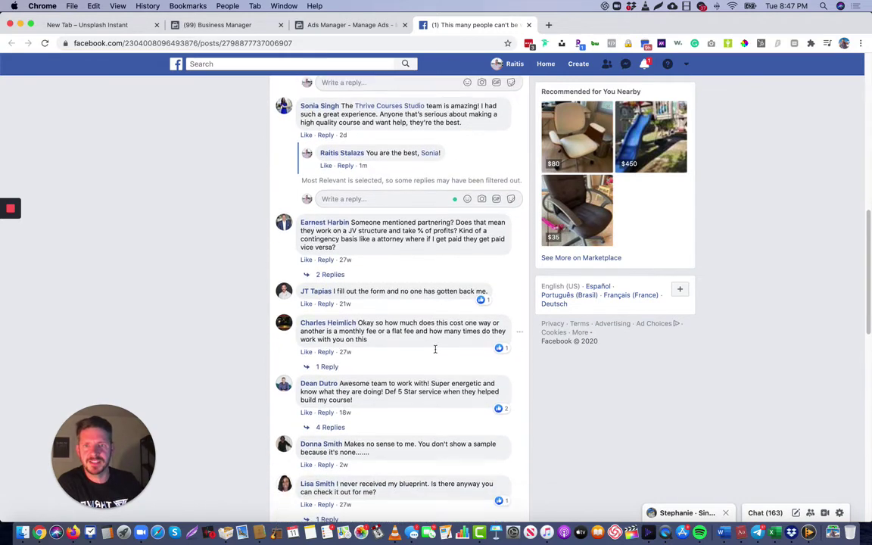
{"action": "scroll", "coordinate": [435, 349], "scroll_direction": "down", "scroll_amount": 1}
{"action": "scroll", "coordinate": [436, 353], "scroll_direction": "down", "scroll_amount": 8}
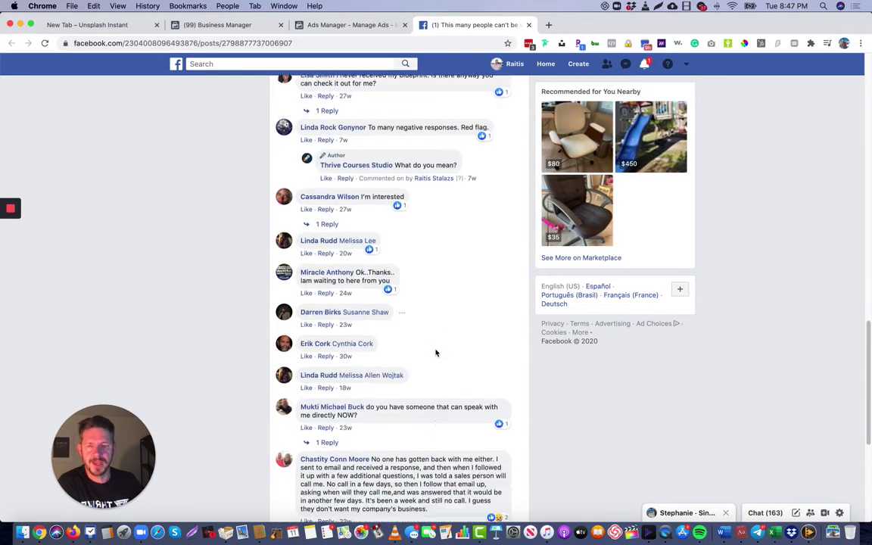
{"action": "scroll", "coordinate": [436, 353], "scroll_direction": "down", "scroll_amount": 6}
{"action": "scroll", "coordinate": [436, 353], "scroll_direction": "up", "scroll_amount": 1}
{"action": "scroll", "coordinate": [437, 353], "scroll_direction": "up", "scroll_amount": 20}
{"action": "scroll", "coordinate": [436, 353], "scroll_direction": "up", "scroll_amount": 4}
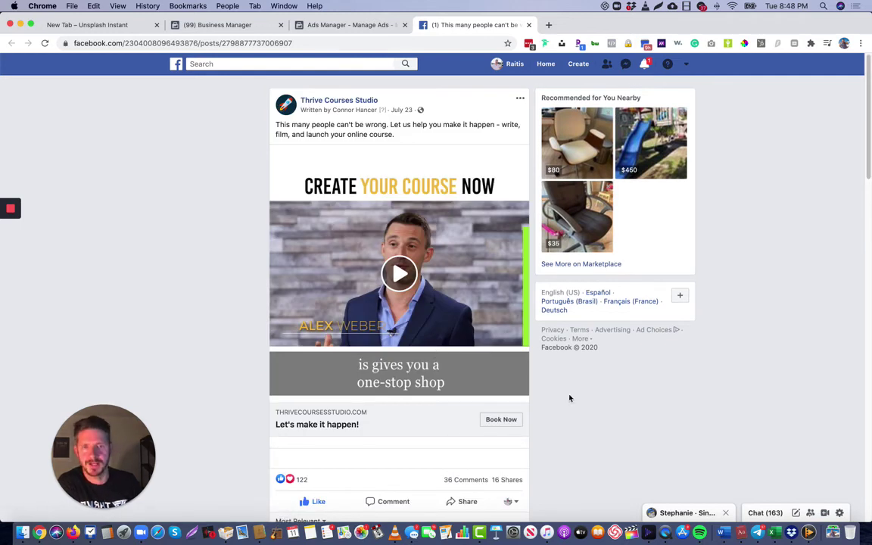